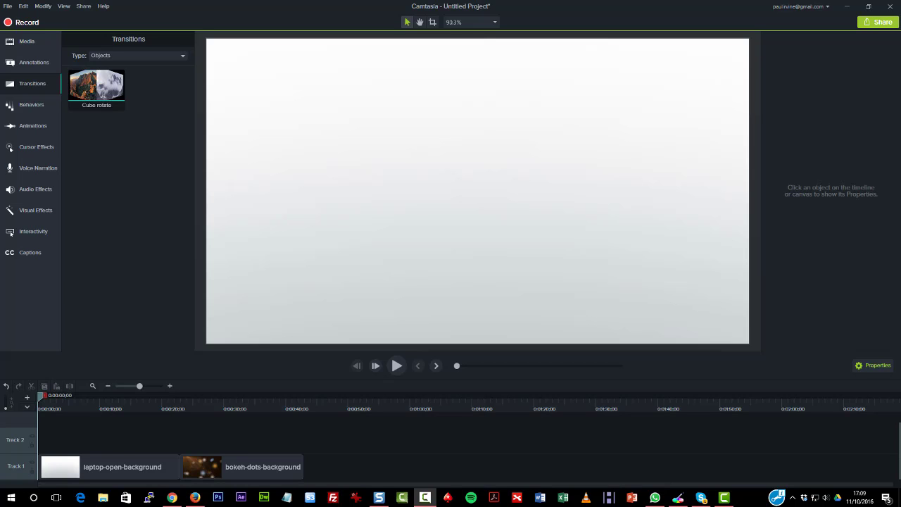
# Delete both background clips from Track 1, show the available behaviors and dismiss the desktop notifications
pyautogui.moveTo(135, 442); pyautogui.dragTo(262, 479)
pyautogui.press('Delete')
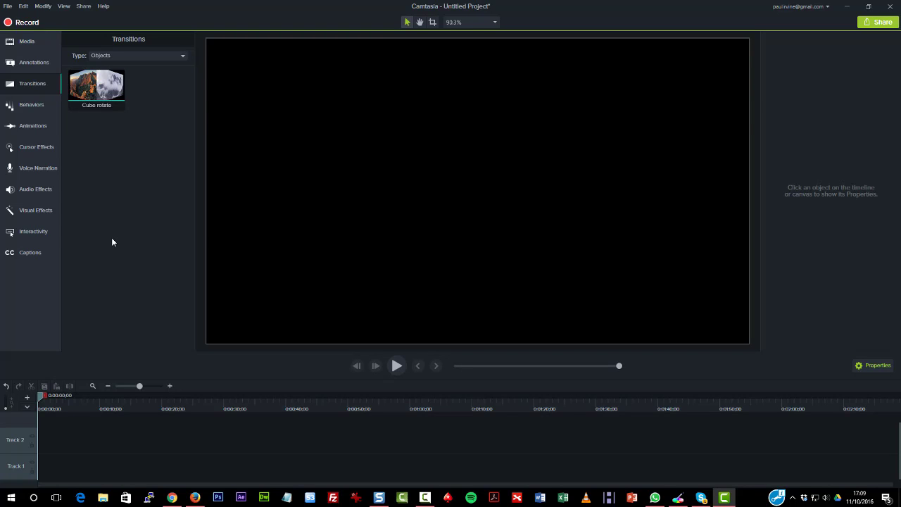
pyautogui.click(43, 110)
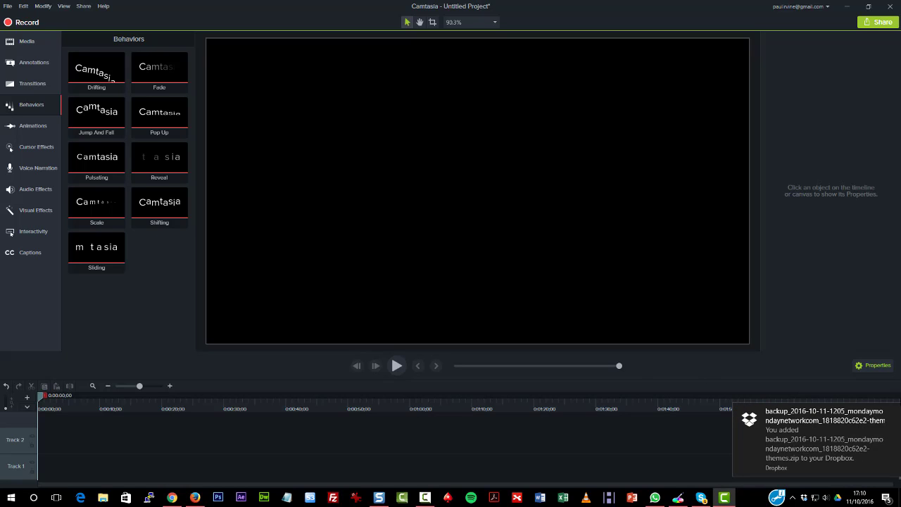
pyautogui.click(894, 414)
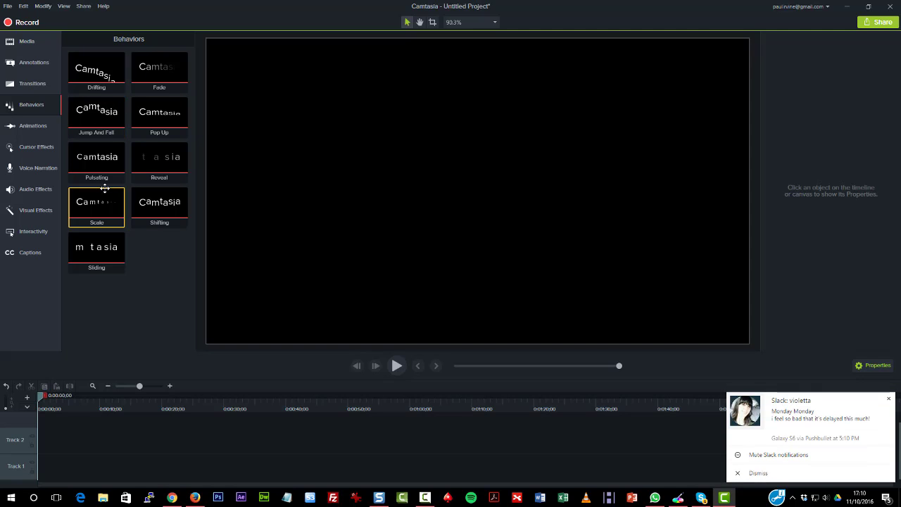
pyautogui.click(889, 399)
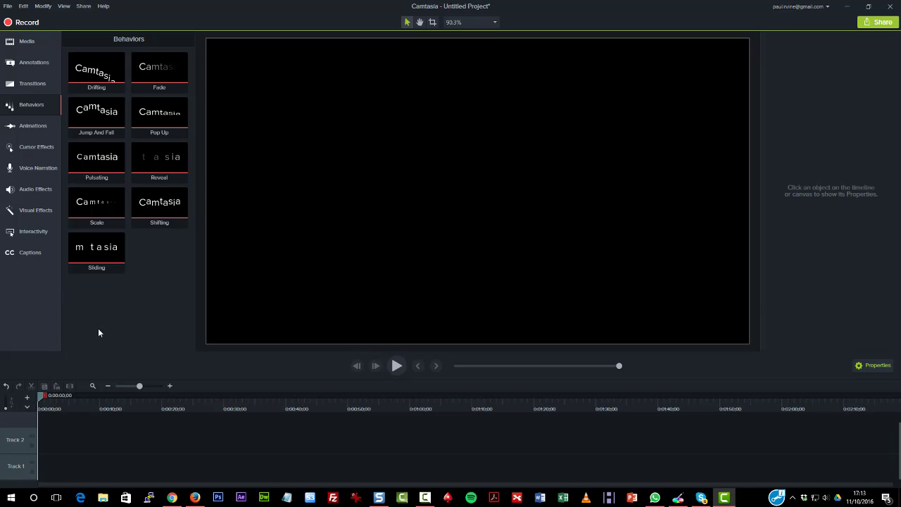
# Add the plain white ABC text callout to the canvas and preview it with the Jump And Fall behavior applied
pyautogui.click(35, 63)
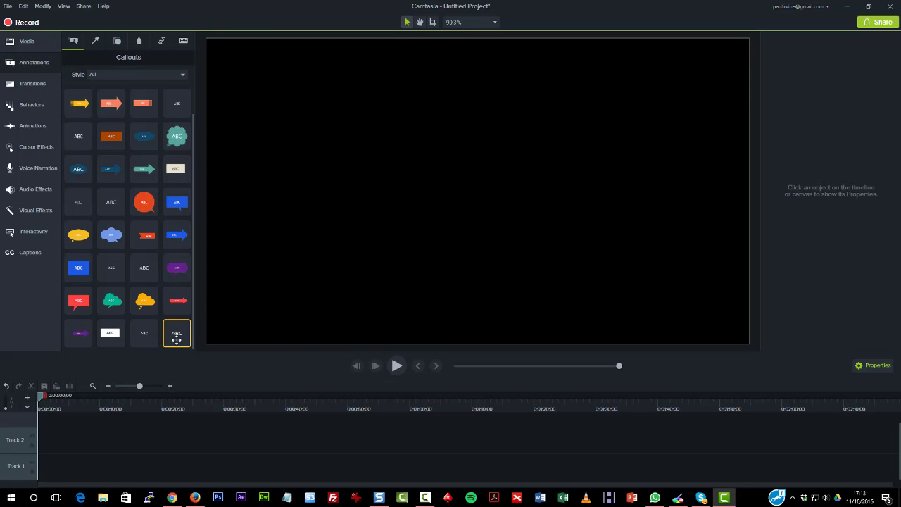
pyautogui.moveTo(177, 340); pyautogui.dragTo(298, 288)
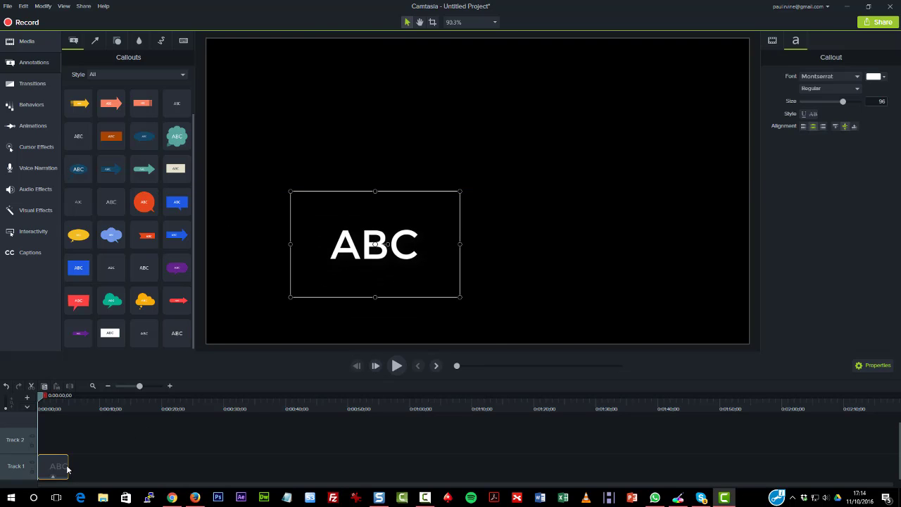
pyautogui.click(32, 106)
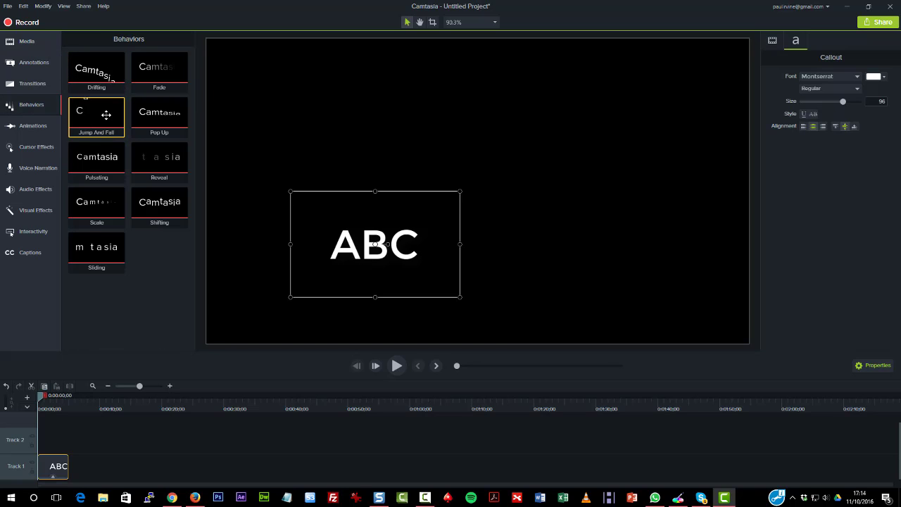
pyautogui.moveTo(105, 115); pyautogui.dragTo(57, 470)
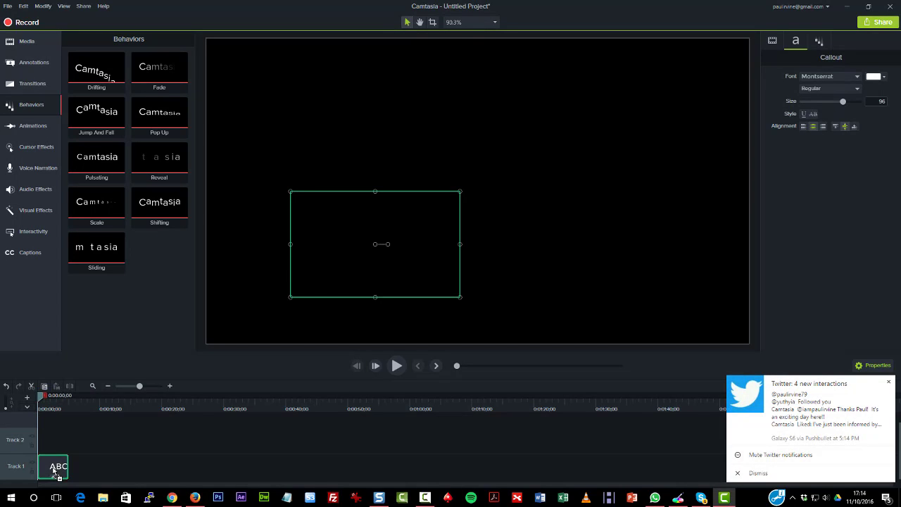
pyautogui.moveTo(56, 474); pyautogui.dragTo(57, 473)
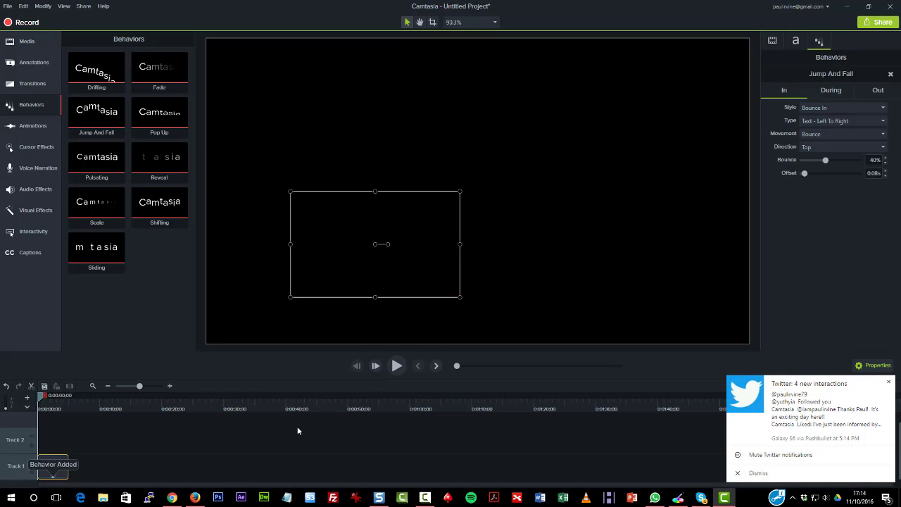
pyautogui.click(396, 365)
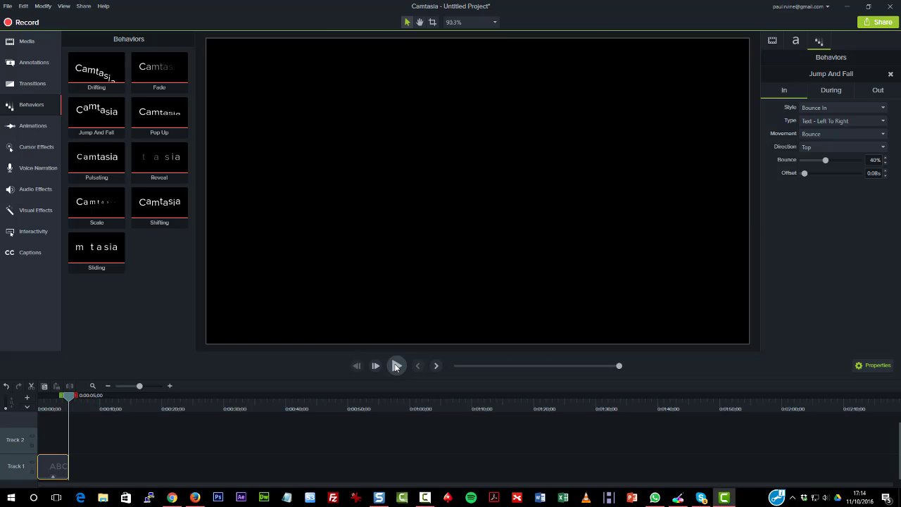
pyautogui.click(396, 366)
# Replace the callout's Jump And Fall behavior with Pulsating and play back the result
pyautogui.moveTo(96, 172); pyautogui.dragTo(58, 461)
pyautogui.moveTo(97, 158); pyautogui.dragTo(52, 469)
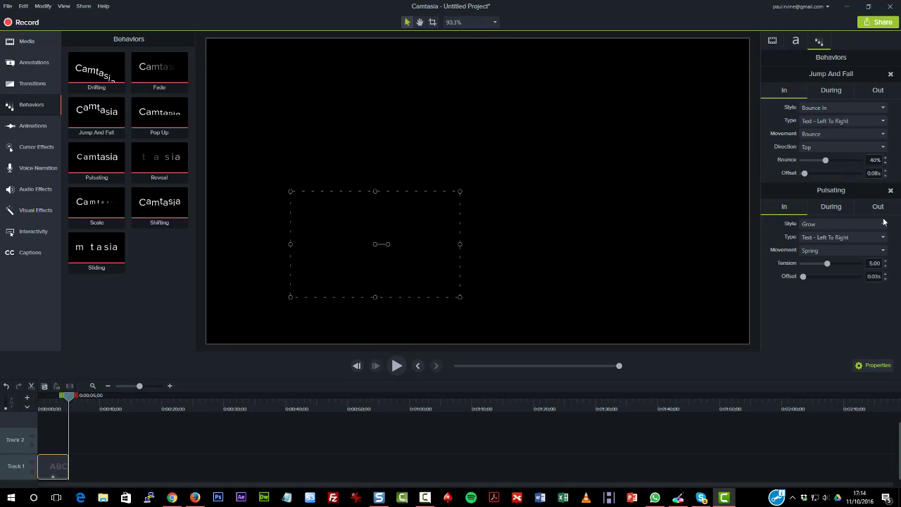
pyautogui.click(890, 192)
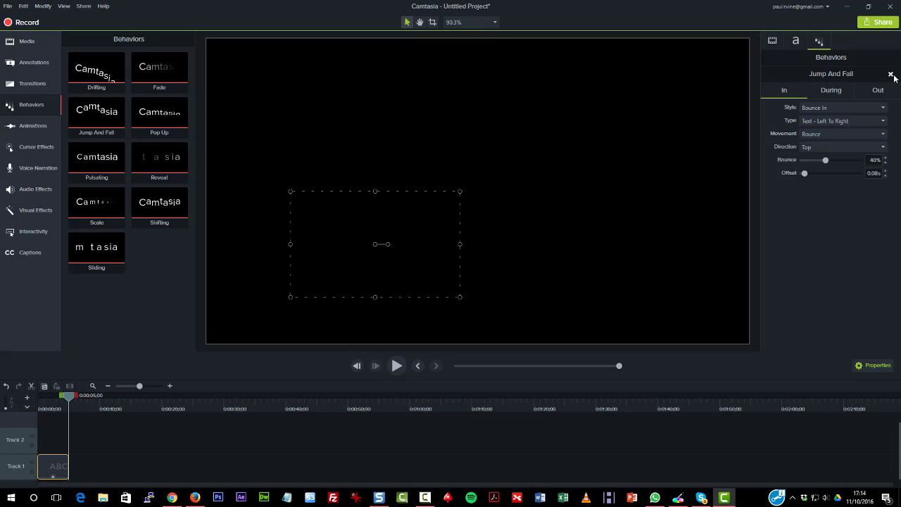
pyautogui.click(891, 74)
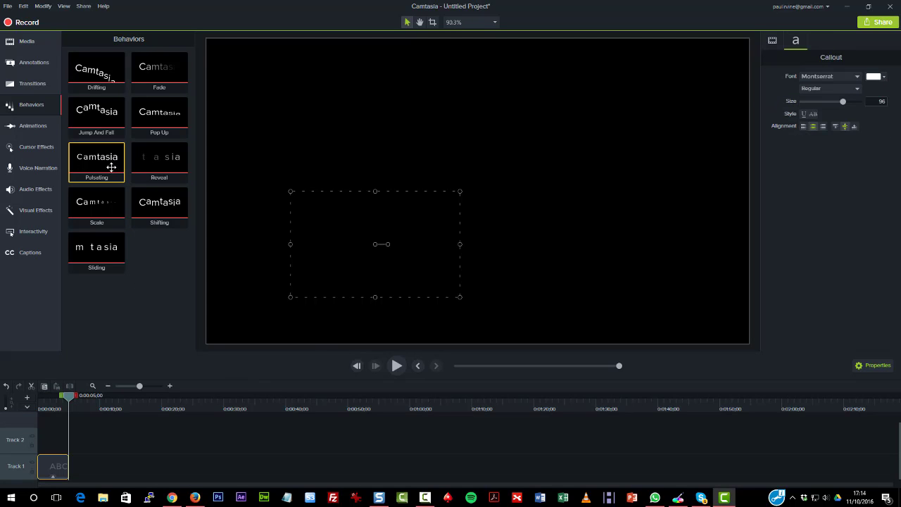
pyautogui.moveTo(112, 167); pyautogui.dragTo(62, 467)
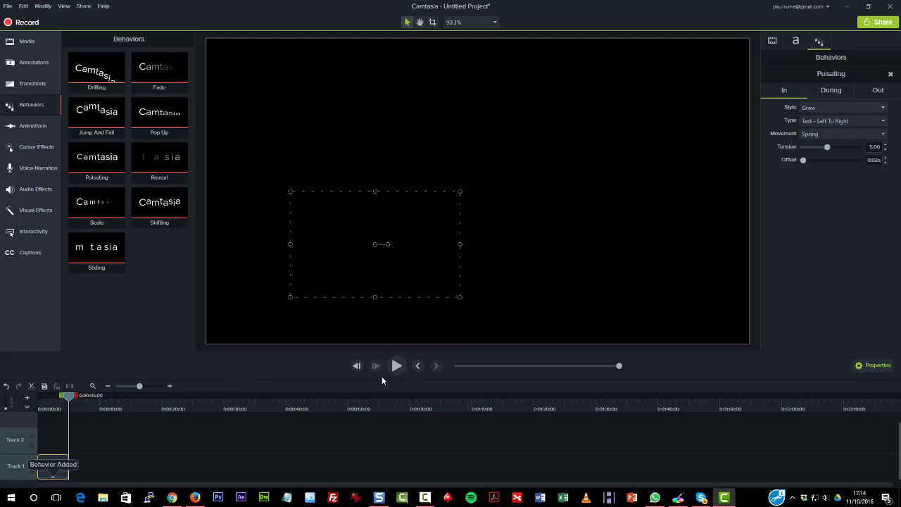
pyautogui.press('space')
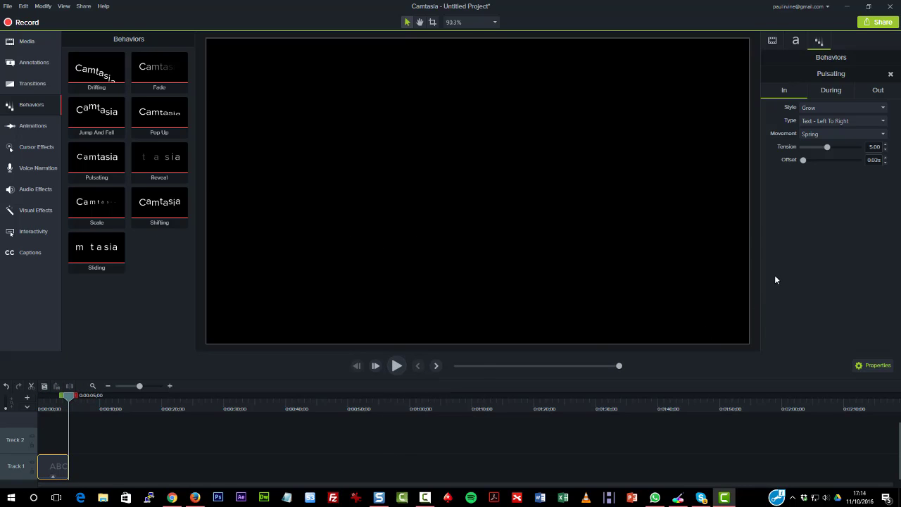
# Review the Pulsating behavior's During and Out settings, and set its In style to Sliding
pyautogui.click(840, 94)
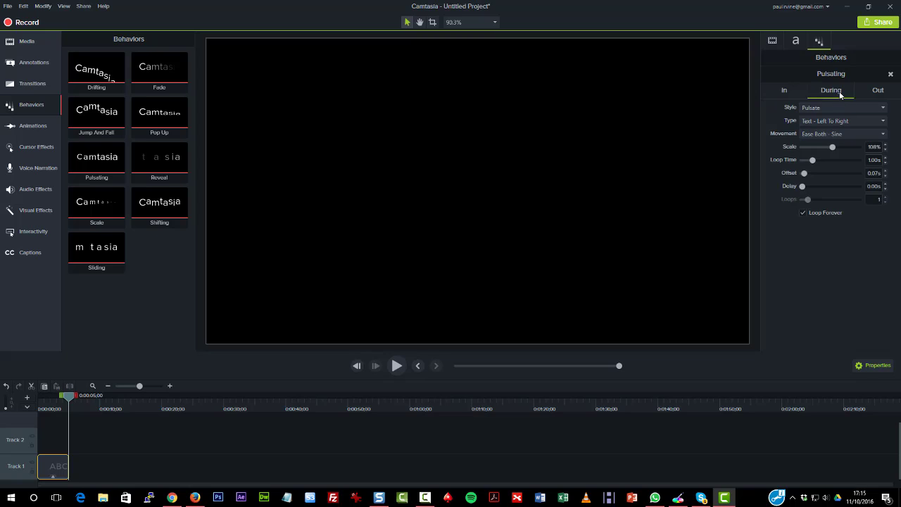
pyautogui.click(889, 94)
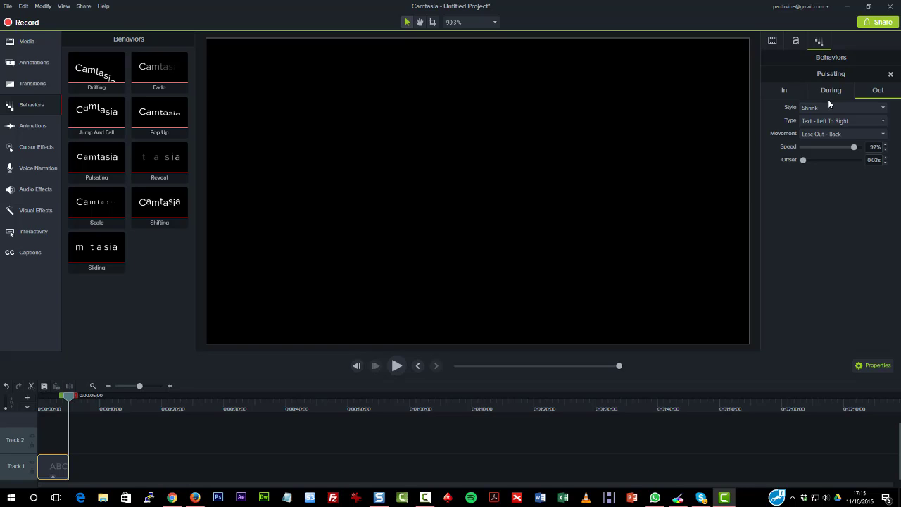
pyautogui.click(784, 92)
pyautogui.click(848, 107)
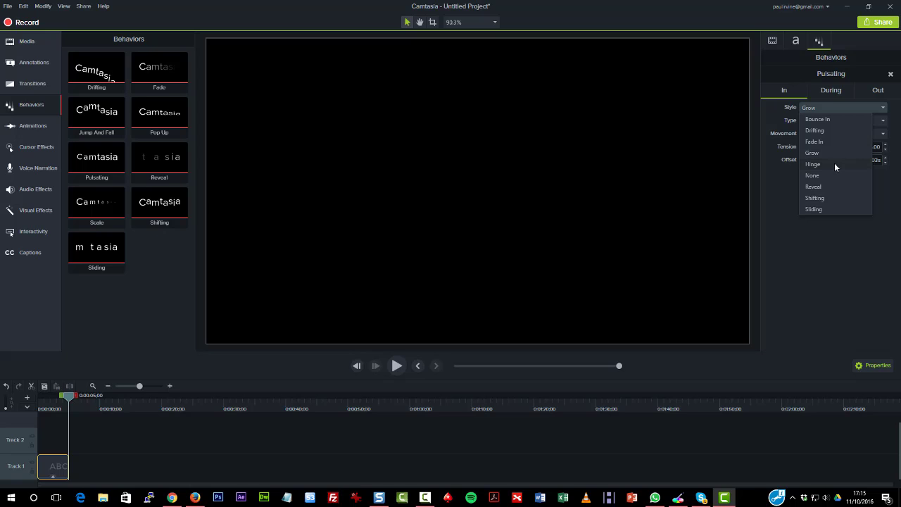
pyautogui.click(836, 209)
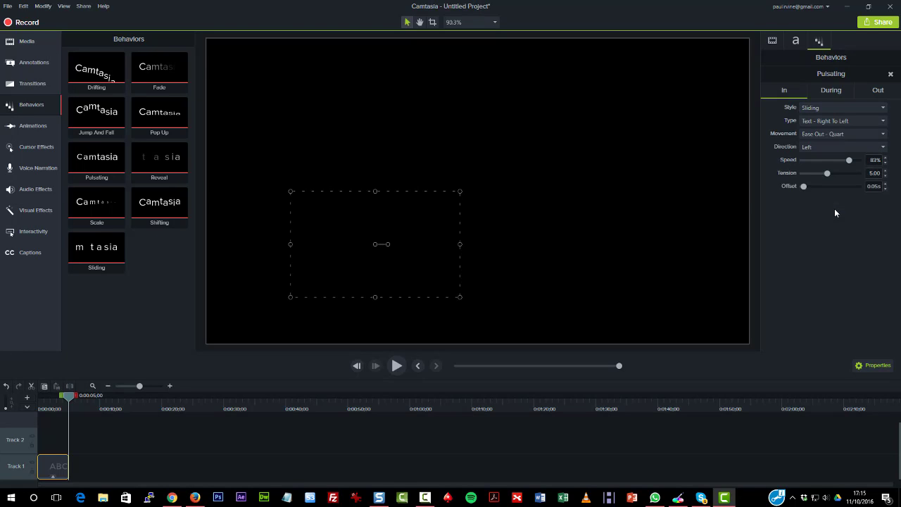
# Set the During style of the Pulsating behavior to Jump
pyautogui.click(833, 92)
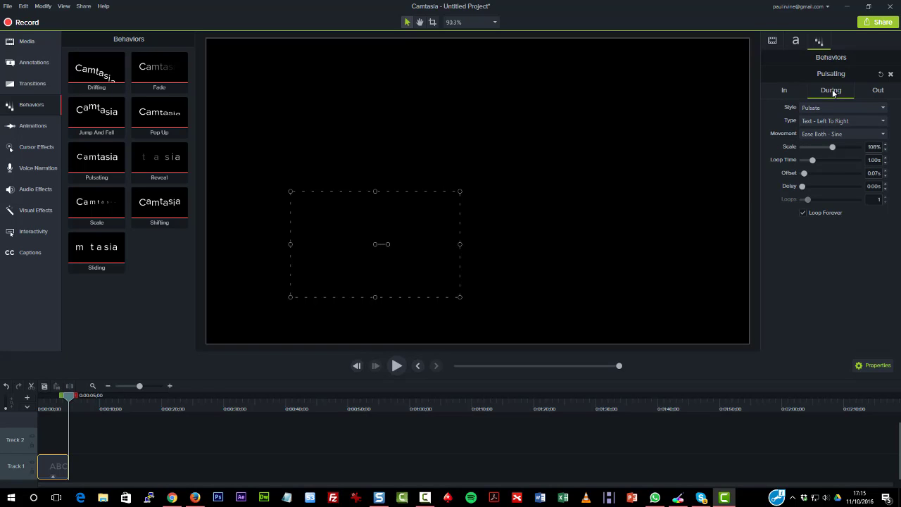
pyautogui.click(833, 109)
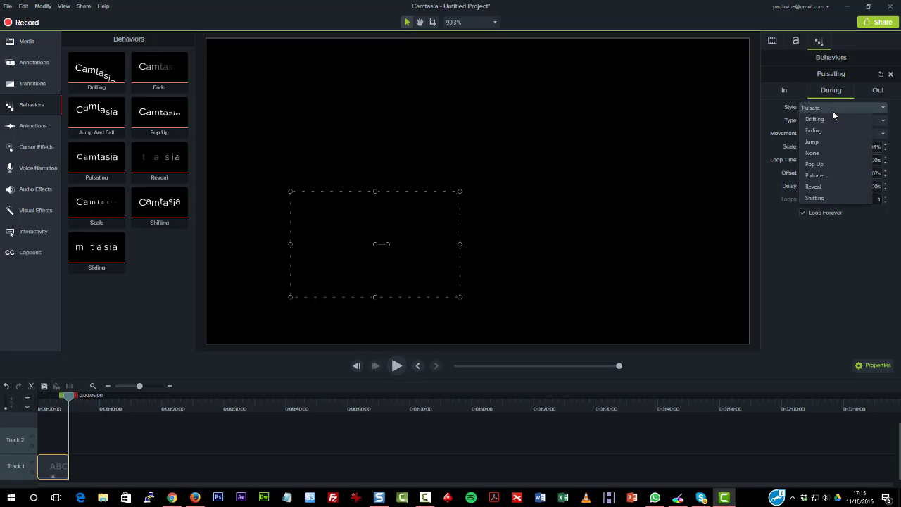
pyautogui.click(832, 138)
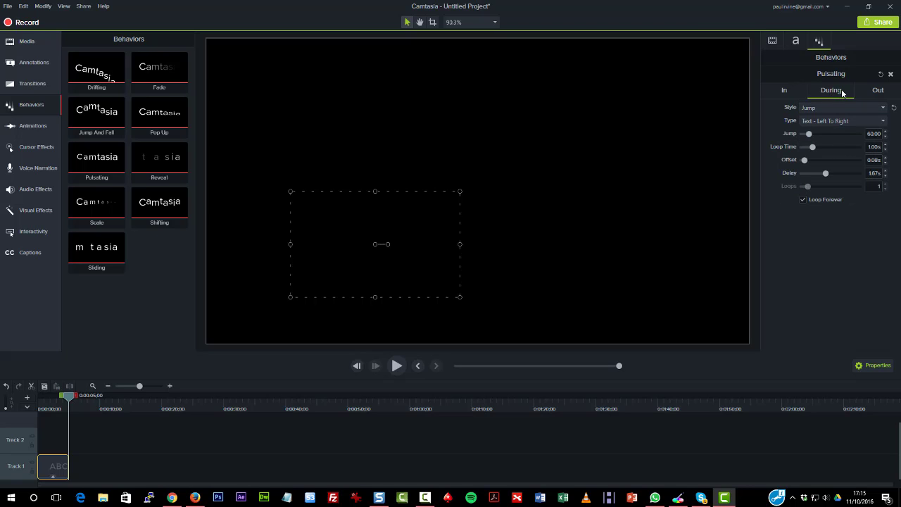
# Set the Out style of the Pulsating behavior to None and play back the callout
pyautogui.click(883, 93)
pyautogui.click(861, 107)
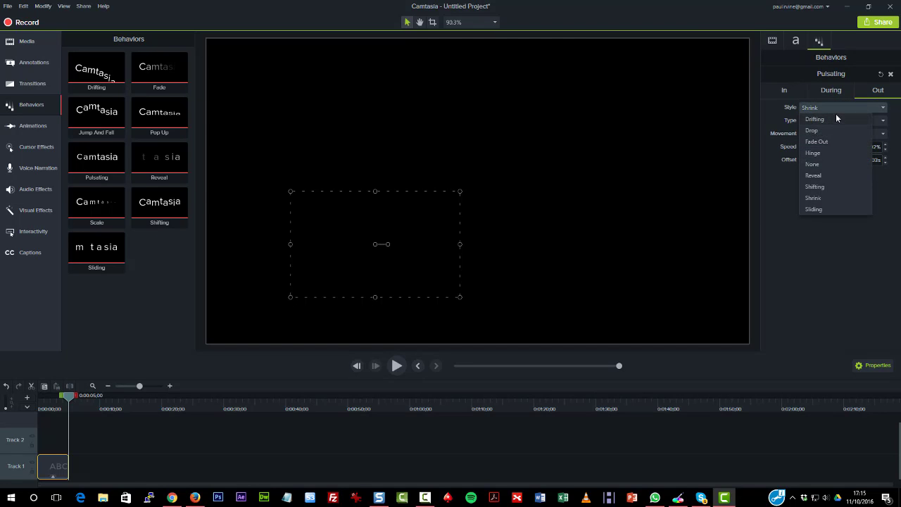
pyautogui.click(831, 163)
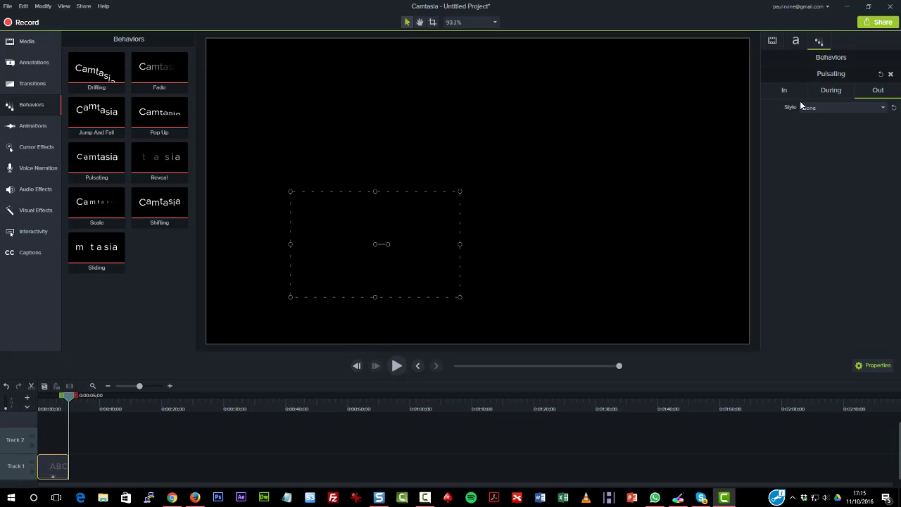
pyautogui.click(396, 365)
# Set the behavior's In animation type to Text - Top Down and play back the callout
pyautogui.click(834, 89)
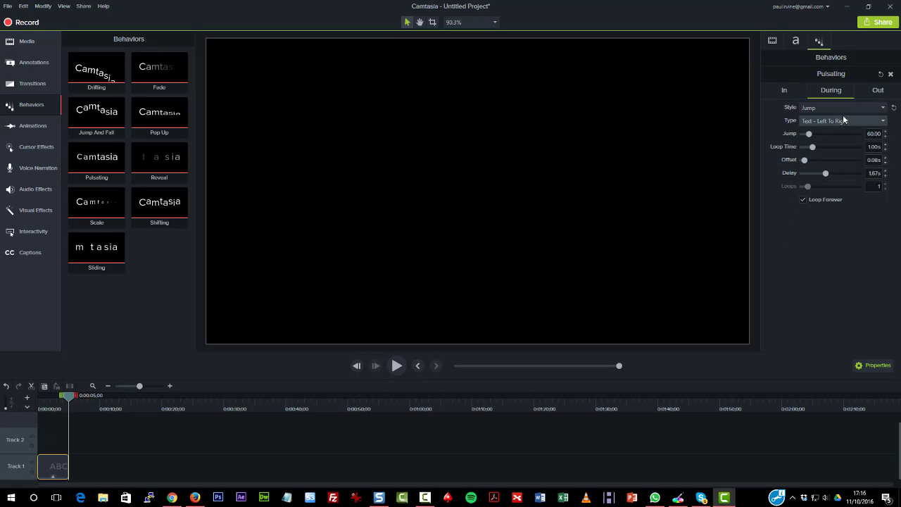
pyautogui.click(790, 93)
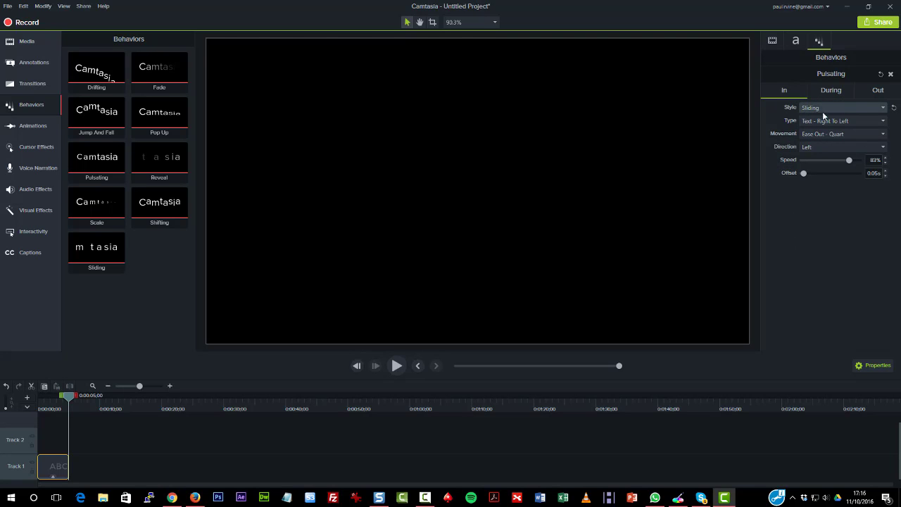
pyautogui.click(860, 122)
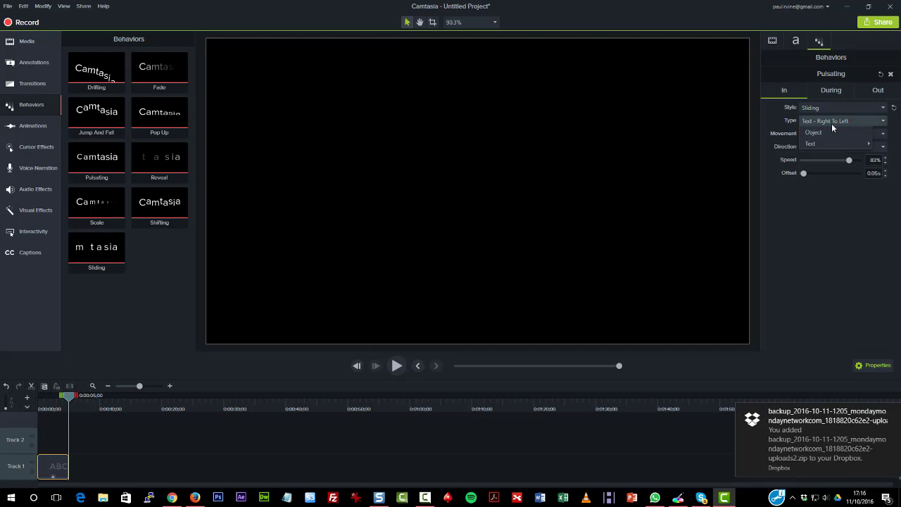
pyautogui.moveTo(830, 141)
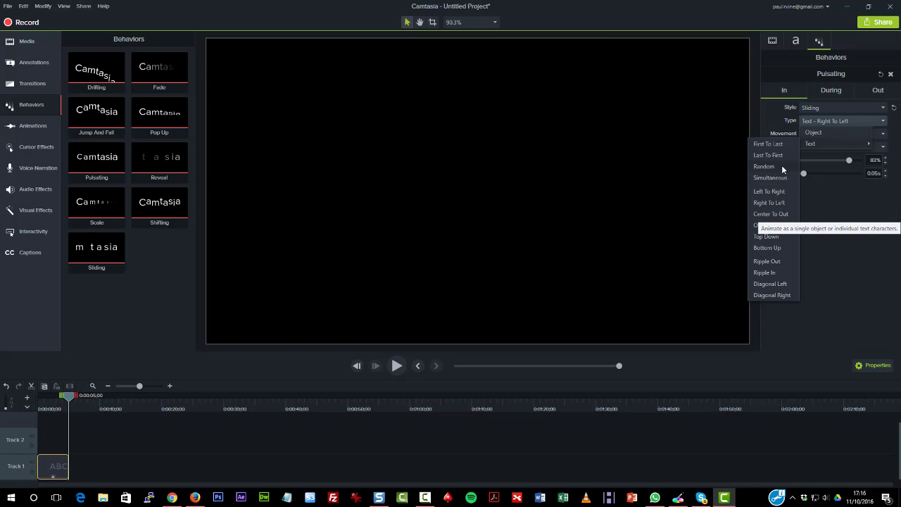
pyautogui.click(778, 239)
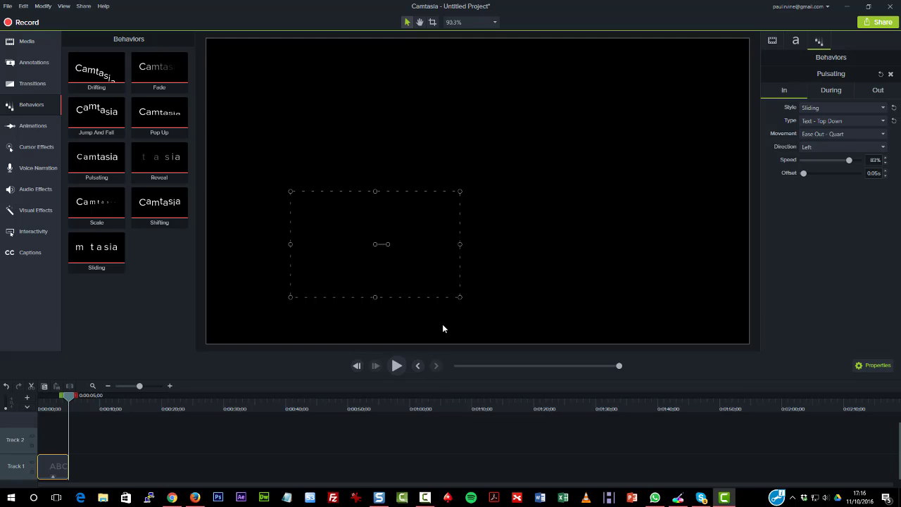
pyautogui.click(418, 367)
pyautogui.click(396, 364)
# Delete the text callout and place the dark blue arrow callout at the start of Track 1
pyautogui.press('Delete')
pyautogui.click(34, 63)
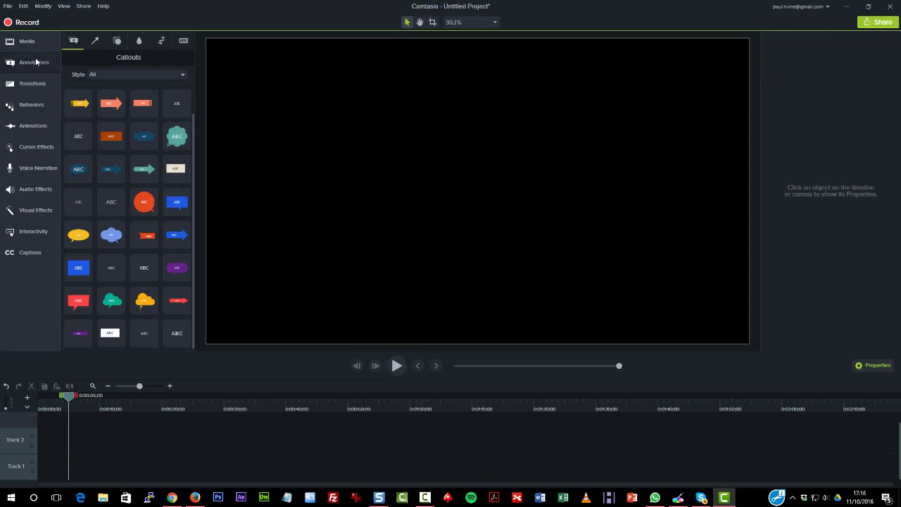
pyautogui.moveTo(108, 171)
pyautogui.mouseDown()
pyautogui.moveTo(83, 465)
pyautogui.moveTo(50, 477)
pyautogui.mouseUp()
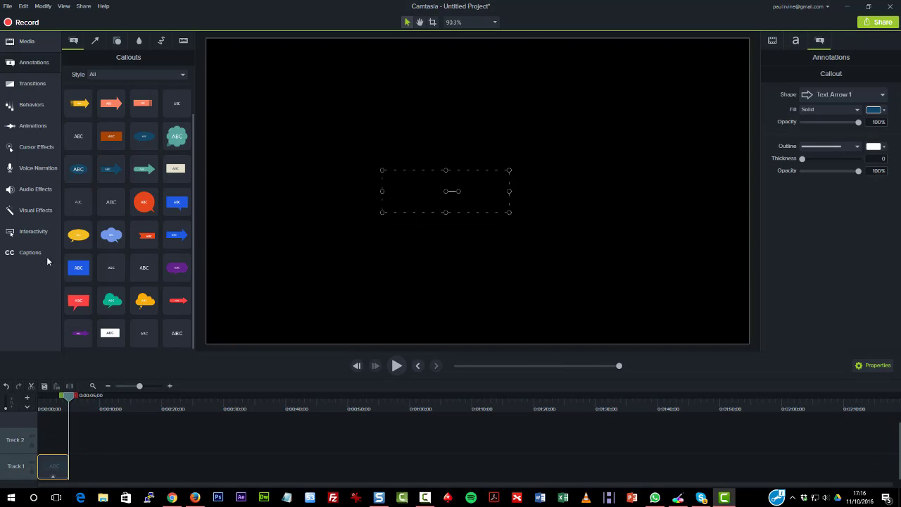
# Apply the Pop Up behavior to the arrow callout and play it back from the start
pyautogui.click(31, 104)
pyautogui.moveTo(164, 112); pyautogui.dragTo(56, 468)
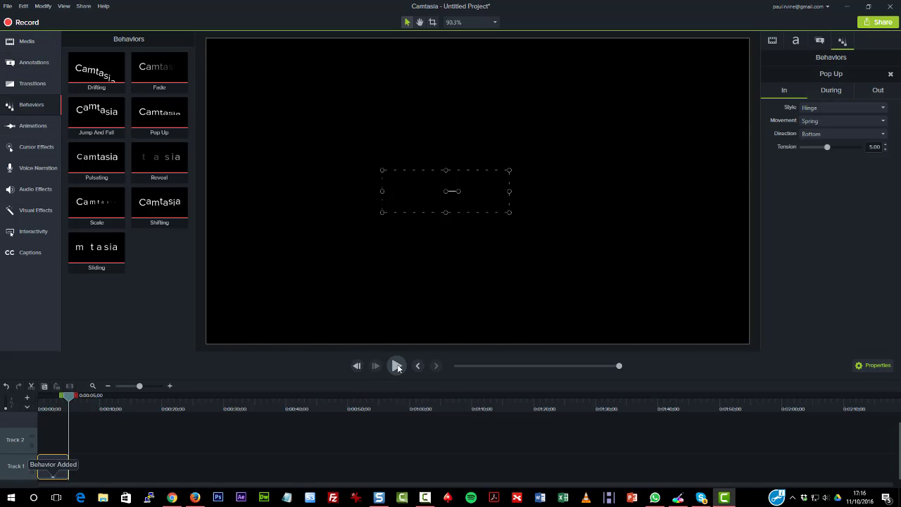
pyautogui.click(406, 371)
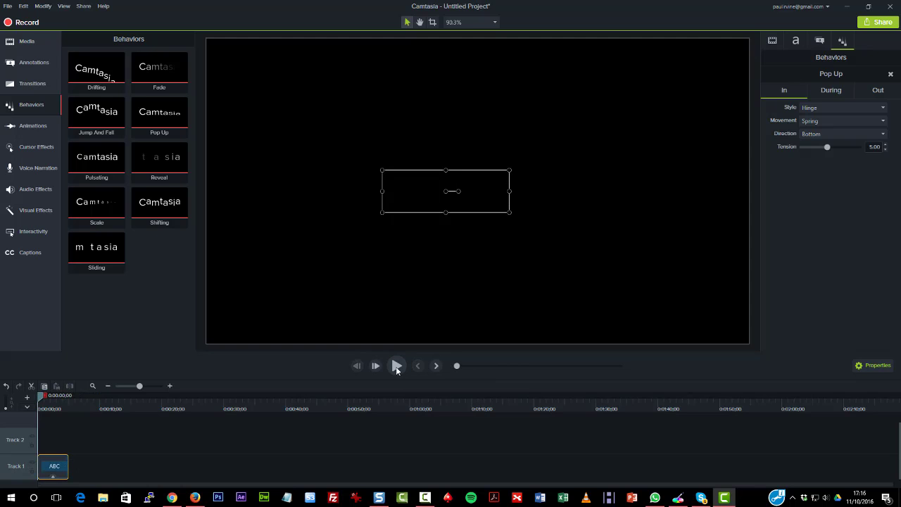
pyautogui.click(395, 364)
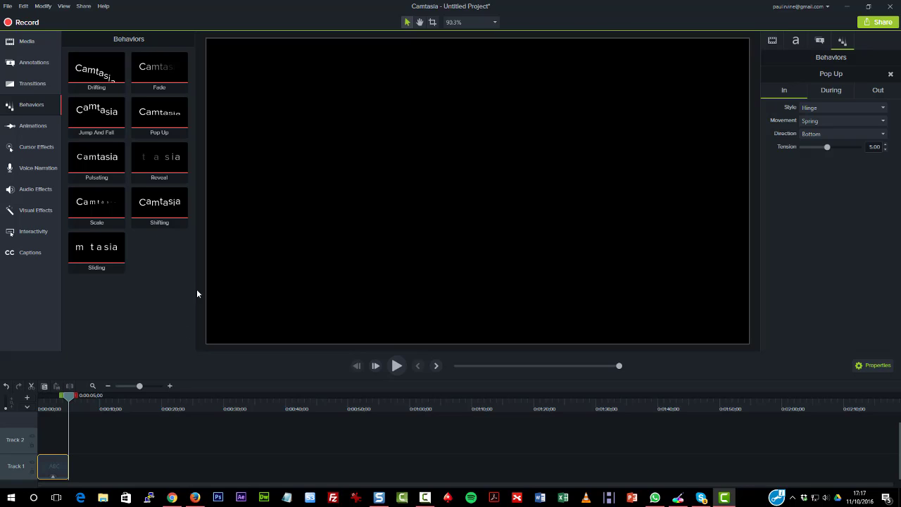
# Delete the arrow callout from Track 1
pyautogui.click(52, 468)
pyautogui.press('Delete')
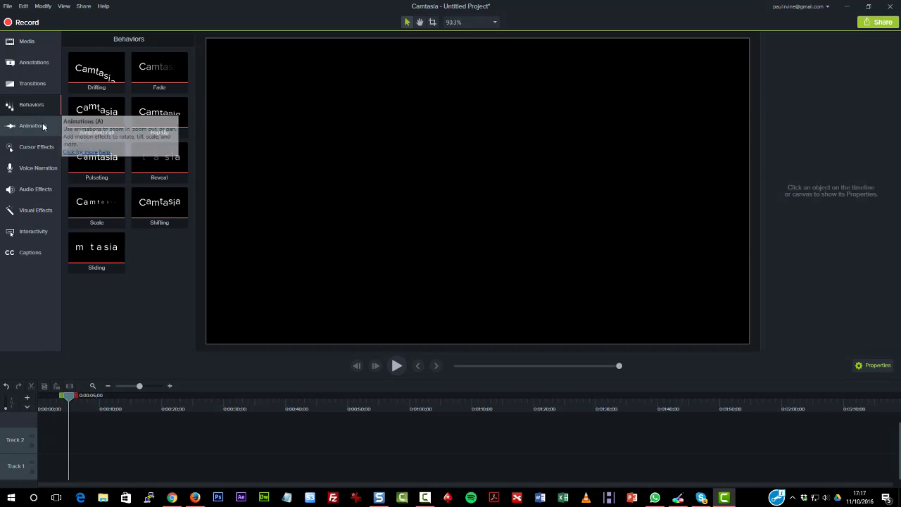
# Place the bokeh animated background clip at the start of Track 1 and shrink it to about 28.5% scale, centred on the canvas
pyautogui.click(20, 42)
pyautogui.click(103, 37)
pyautogui.click(99, 71)
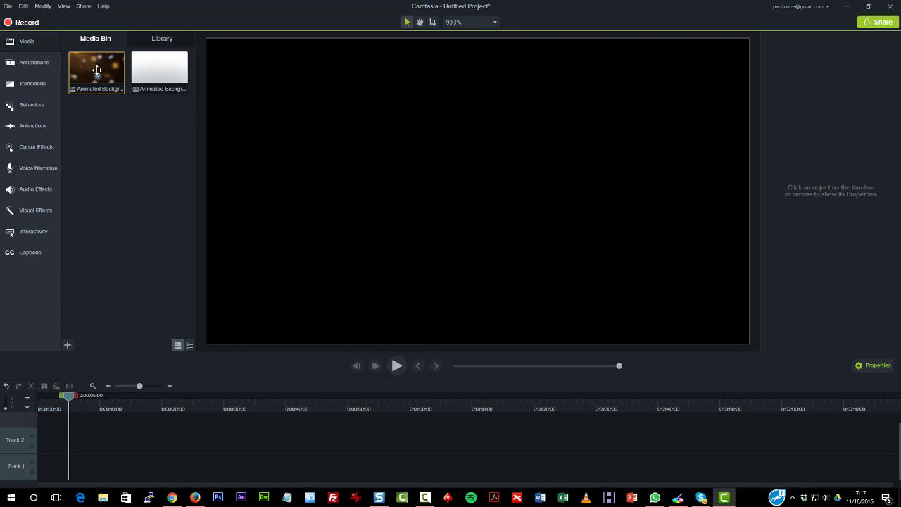
pyautogui.moveTo(106, 70); pyautogui.dragTo(42, 479)
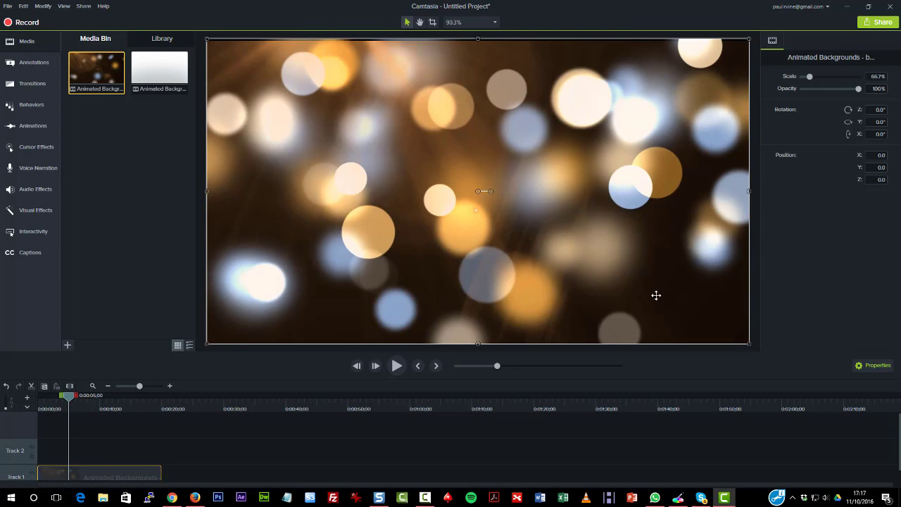
pyautogui.moveTo(206, 39); pyautogui.dragTo(517, 213)
pyautogui.moveTo(570, 266); pyautogui.dragTo(426, 183)
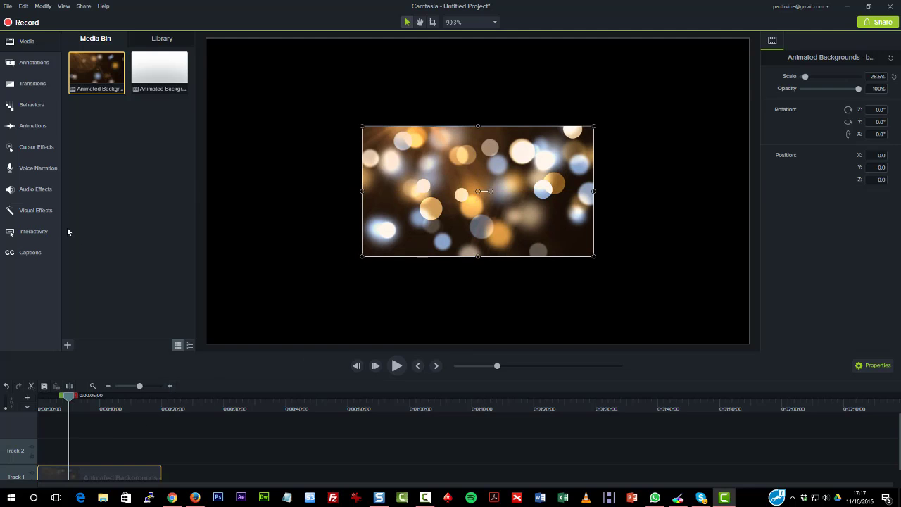
# Apply the Drifting behavior to the animated background clip and play it back from the start
pyautogui.click(29, 111)
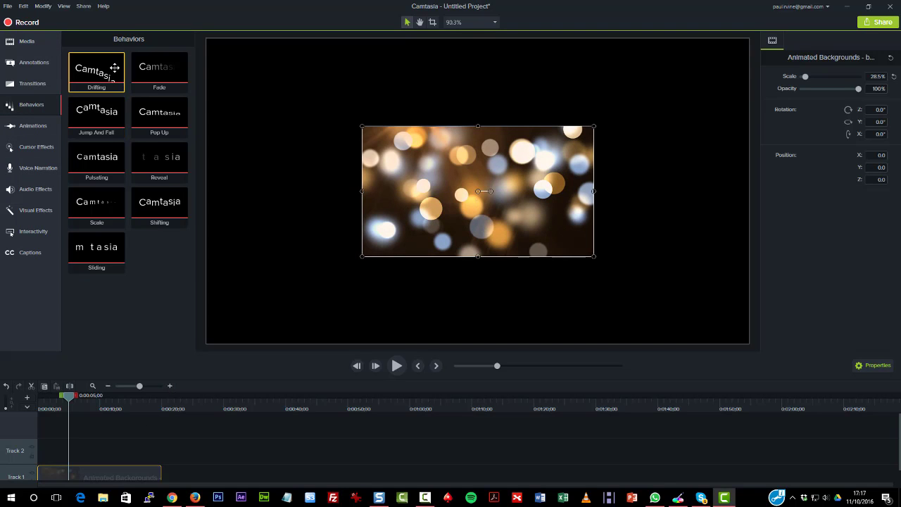
pyautogui.moveTo(103, 73); pyautogui.dragTo(110, 477)
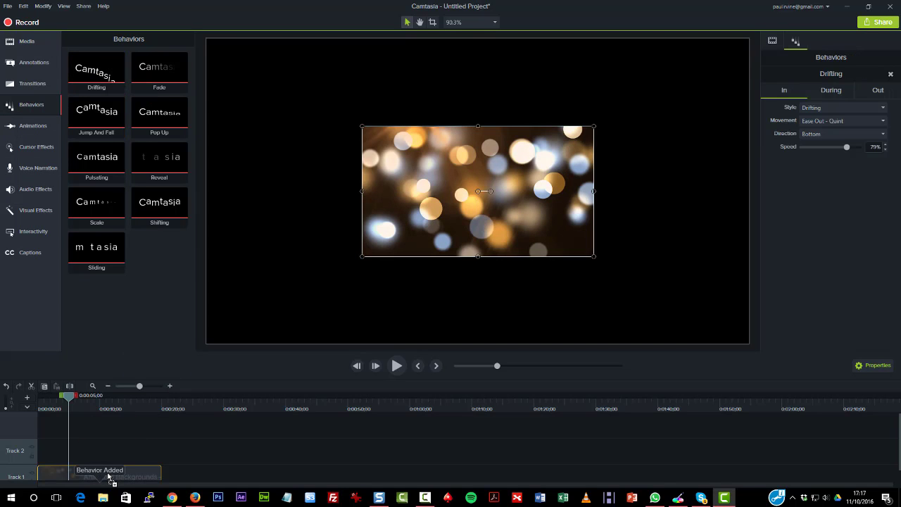
pyautogui.click(417, 365)
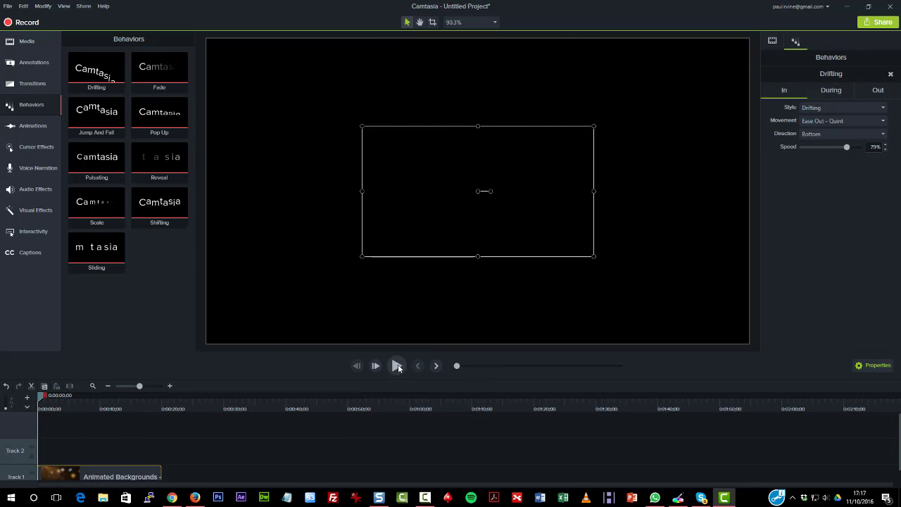
pyautogui.click(396, 366)
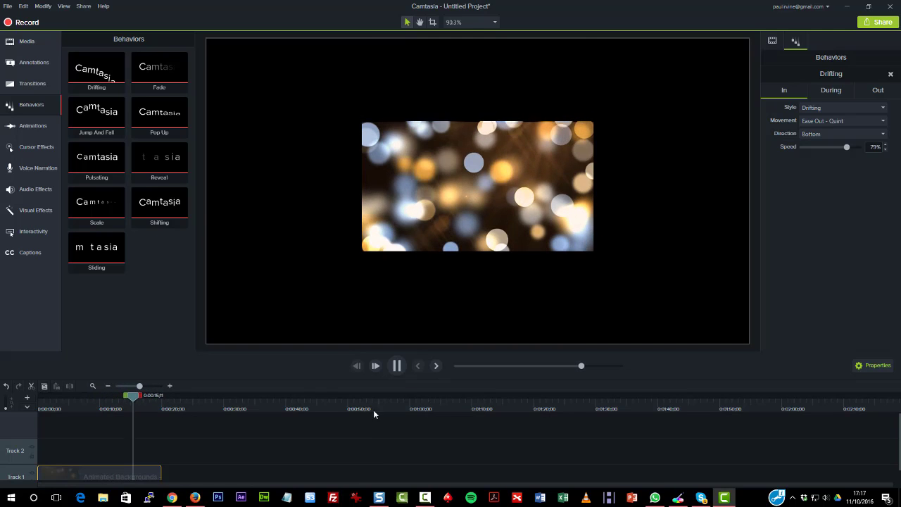
# Replace the clip's Drifting behavior with Shifting and play it back from the beginning of the timeline
pyautogui.moveTo(170, 218); pyautogui.dragTo(106, 478)
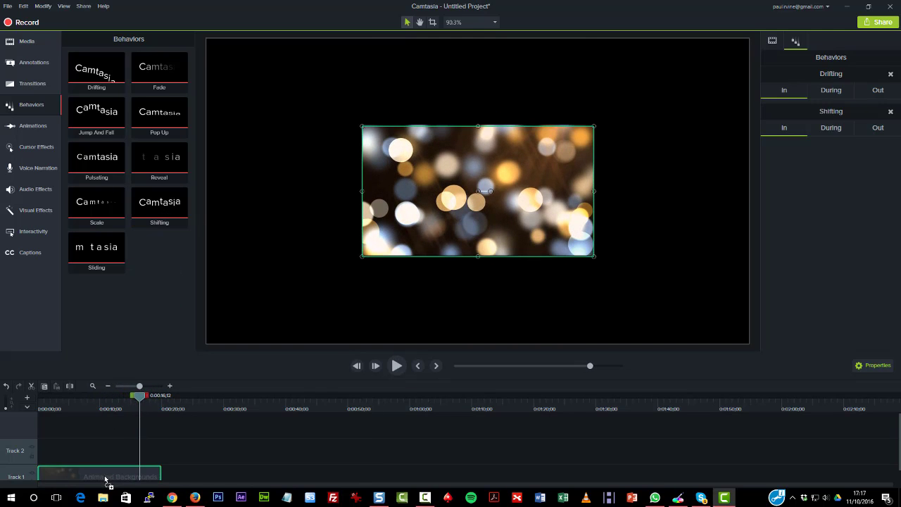
pyautogui.click(891, 74)
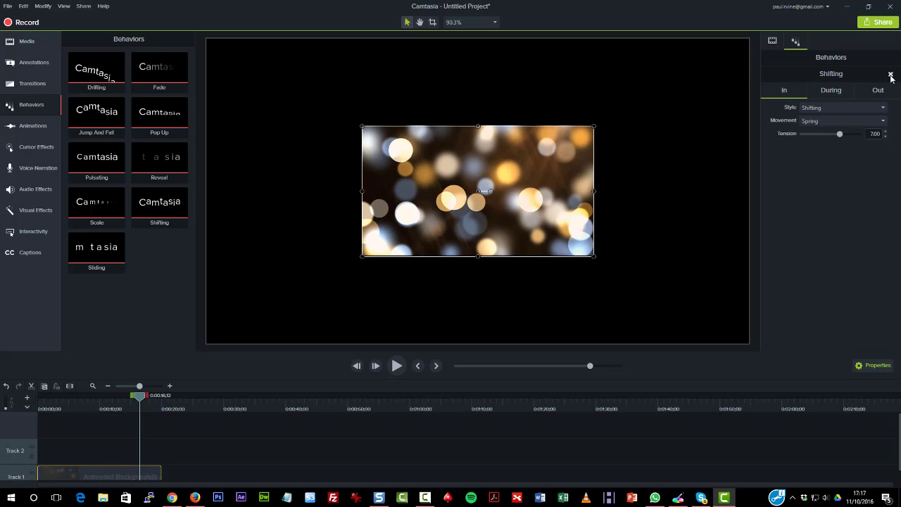
pyautogui.click(418, 365)
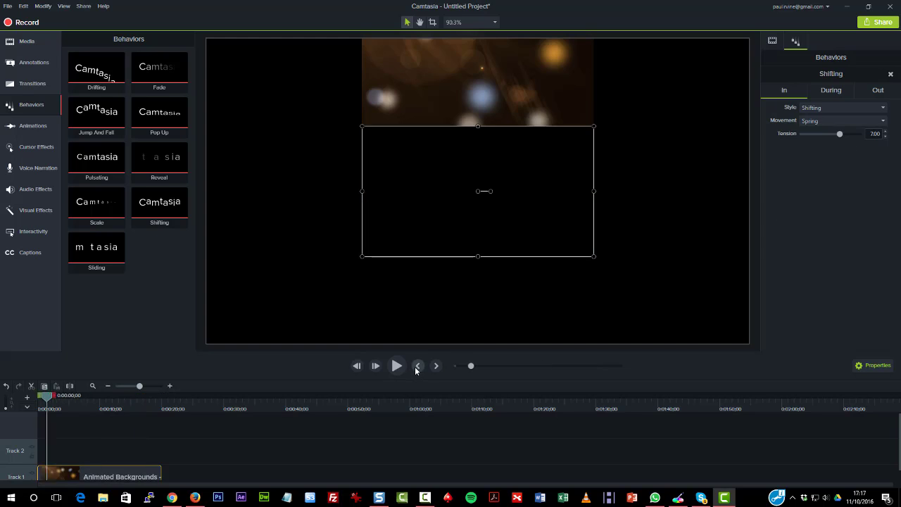
pyautogui.click(399, 366)
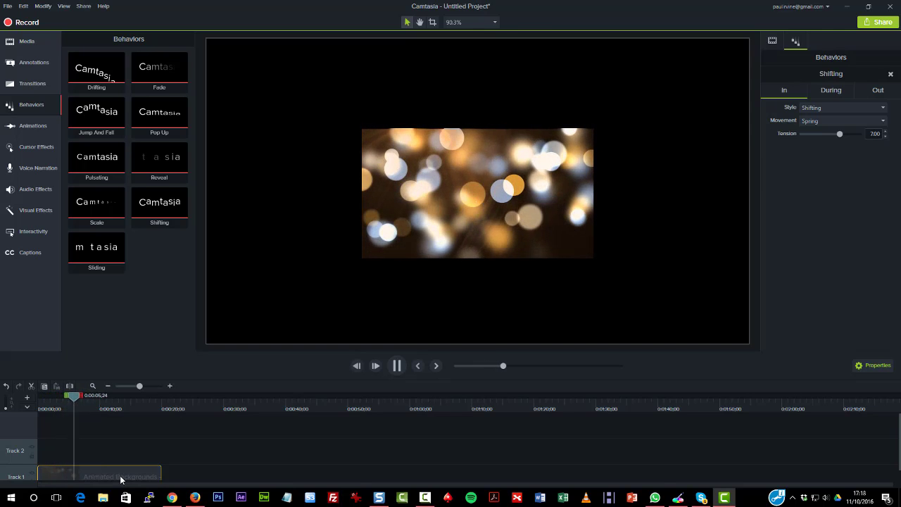
# Delete the animated background clip from Track 1
pyautogui.press('Delete')
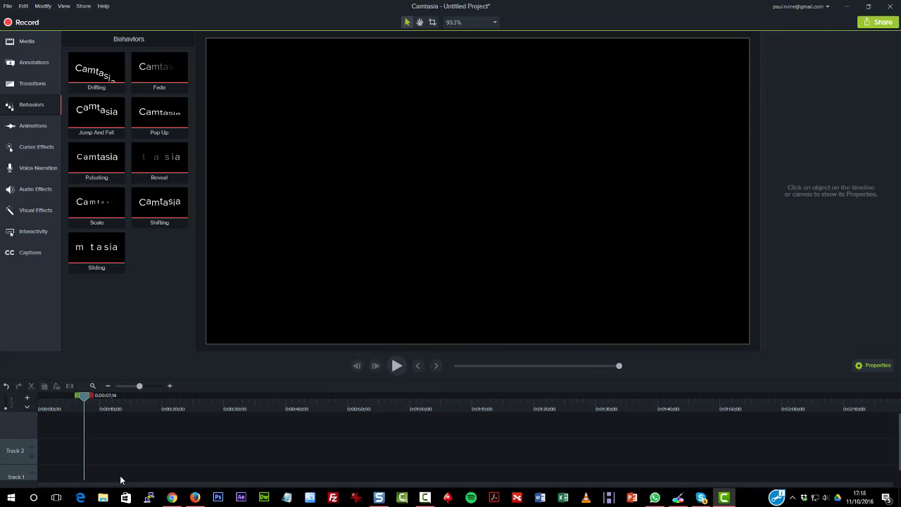